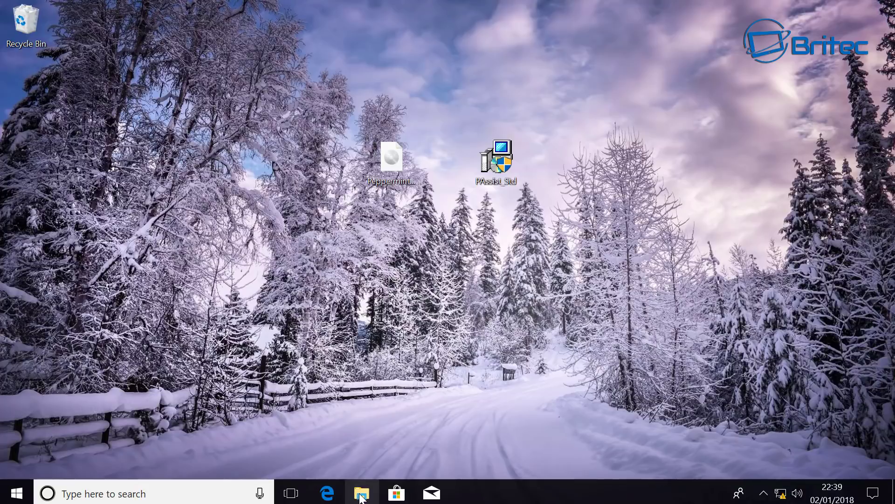
Step: Open Disk Management from the Start right-click menu, then widen and reposition its window
right_click(17, 495)
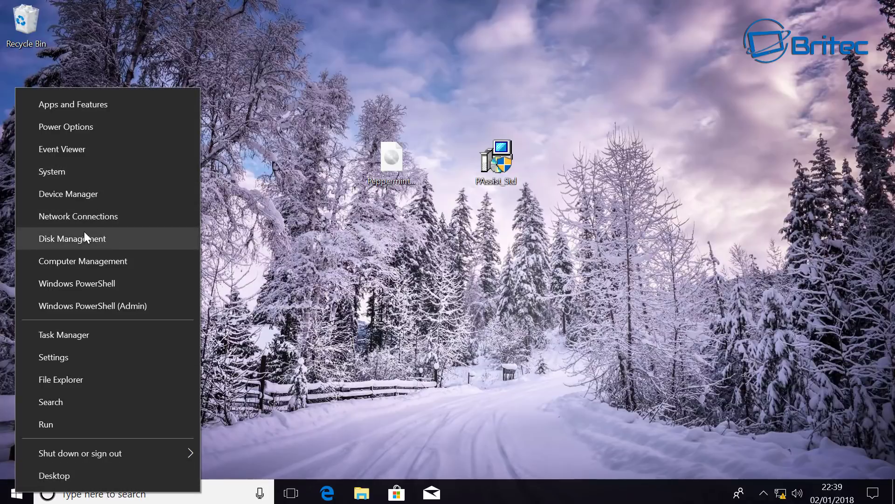
left_click(75, 238)
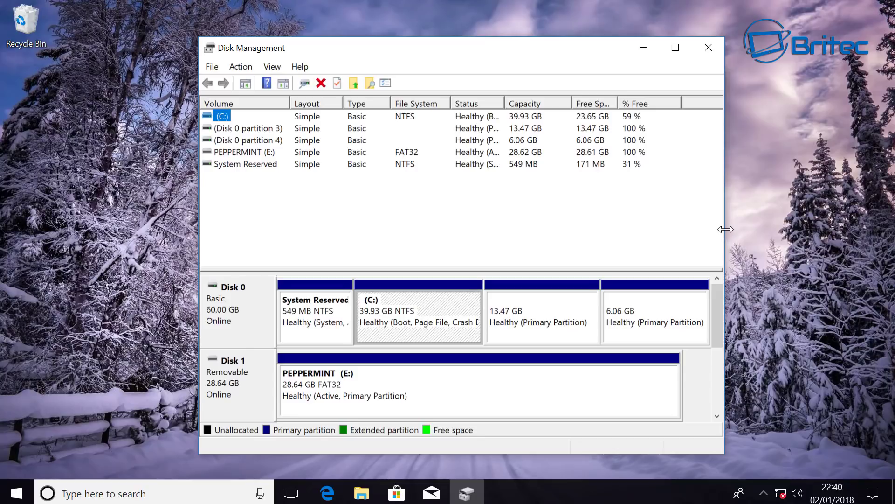
left_click_drag(723, 228, 835, 229)
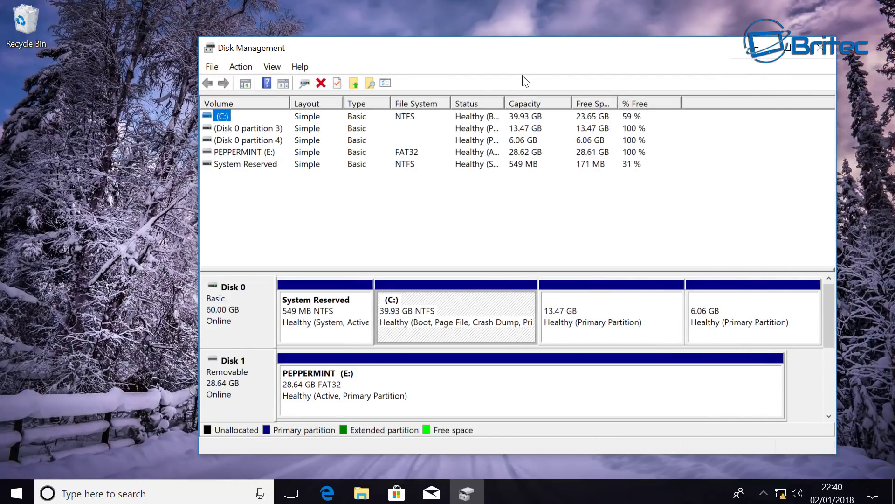
left_click_drag(524, 58, 486, 57)
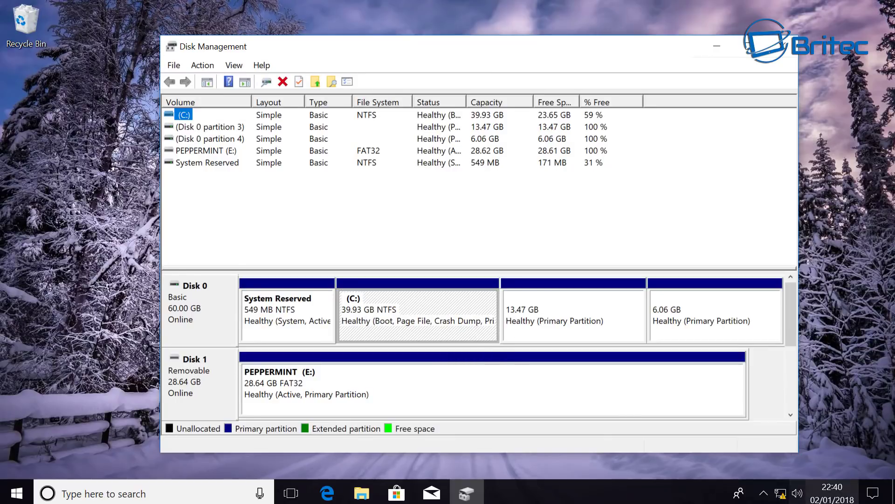
Step: Inspect Disk 0's 13.47 GB and 6.06 GB partitions by selecting each in turn
mouse_move(833, 493)
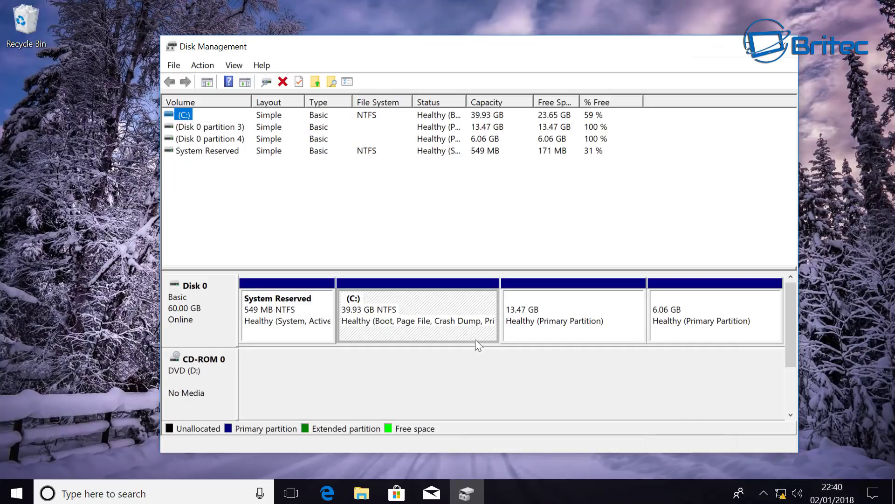
left_click(549, 326)
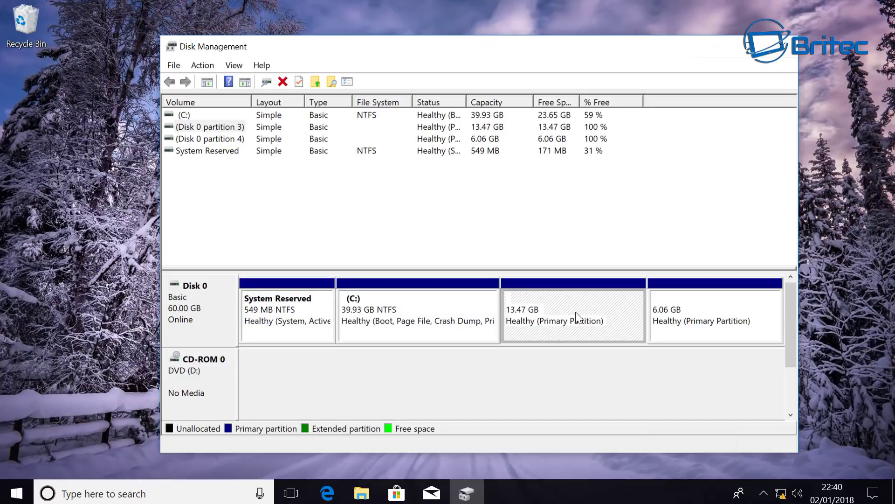
left_click(672, 320)
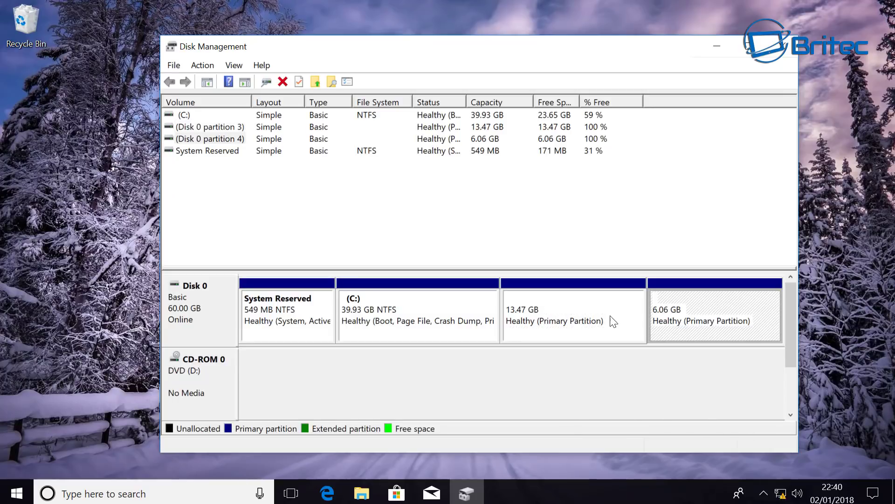
left_click(614, 317)
left_click(680, 320)
left_click(618, 317)
left_click(707, 320)
left_click(624, 317)
left_click(688, 318)
left_click(612, 313)
left_click(688, 316)
left_click(600, 318)
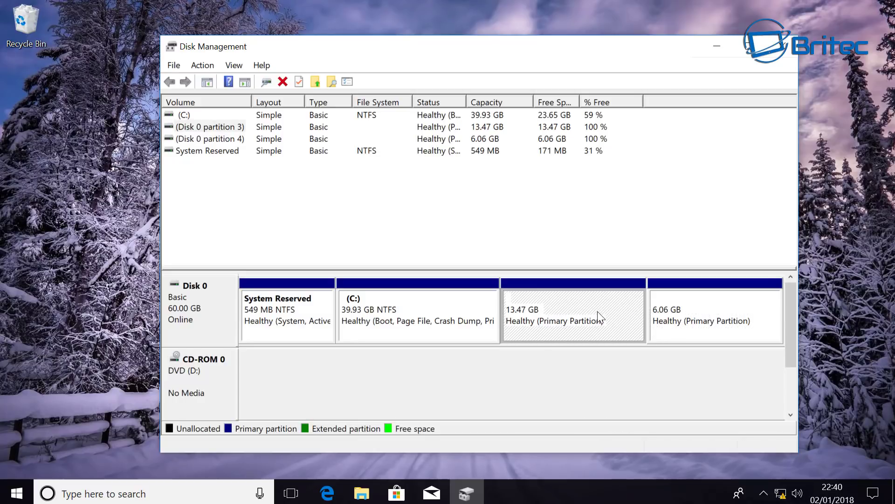
Step: Delete the 13.47 GB and 6.06 GB volumes, confirming each deletion
right_click(532, 312)
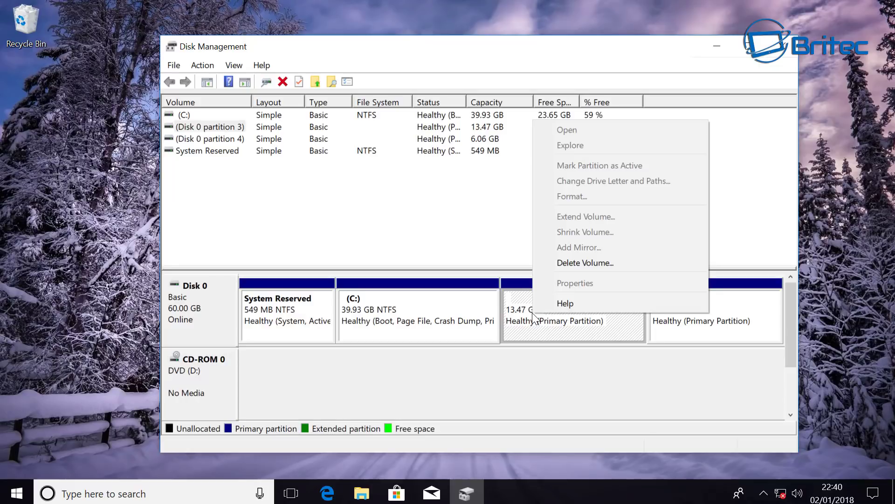
left_click(580, 263)
left_click(504, 342)
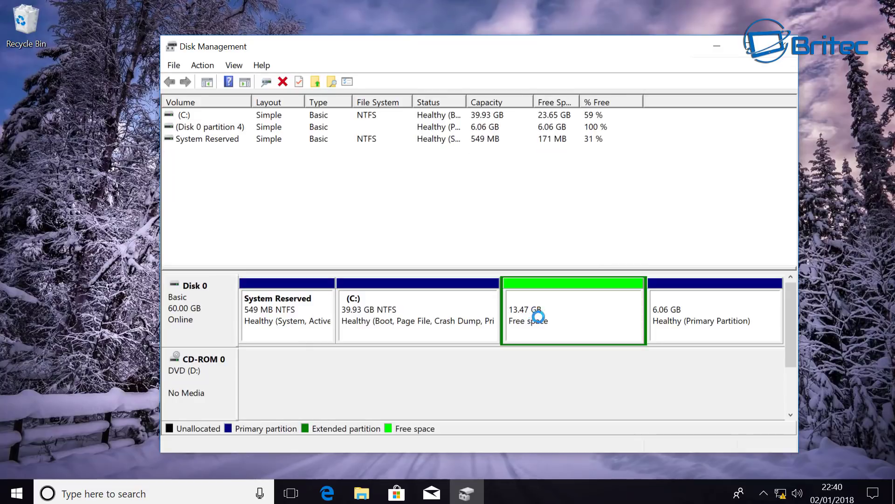
right_click(676, 321)
left_click(667, 322)
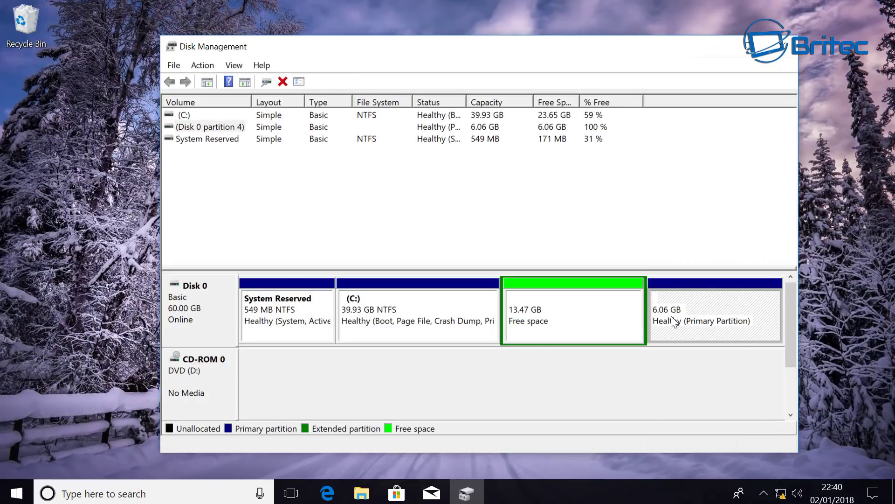
right_click(673, 322)
left_click(714, 263)
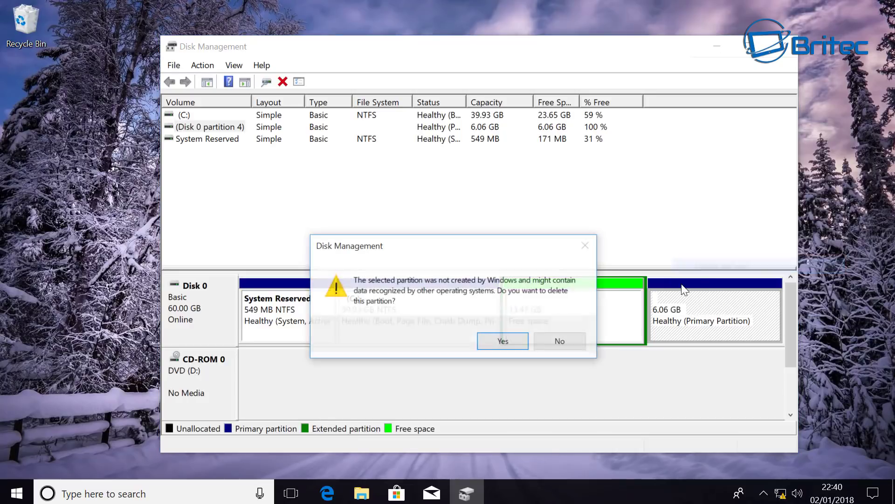
left_click(494, 341)
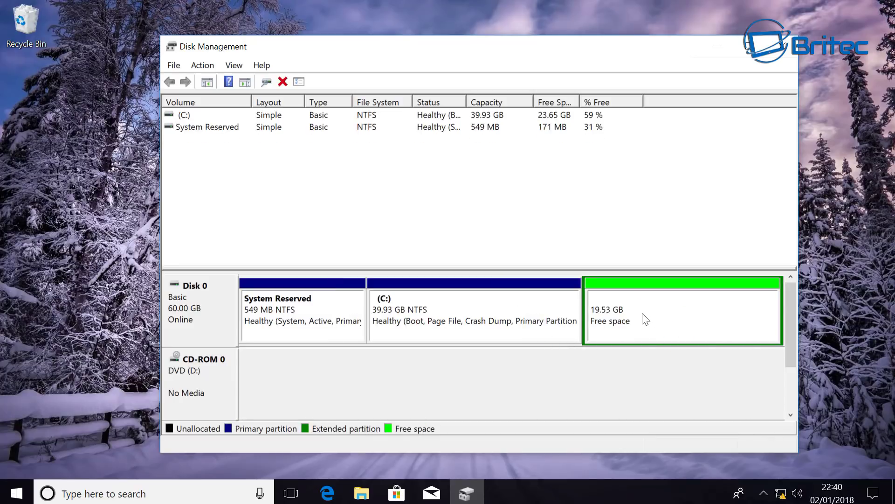
Step: Delete the extended partition holding the 19.53 GB free space, leaving it unallocated
left_click(443, 306)
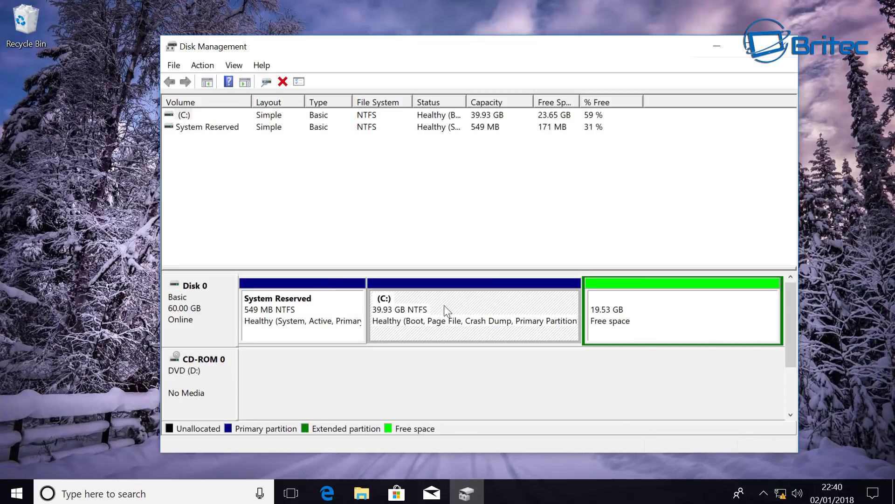
left_click(311, 308)
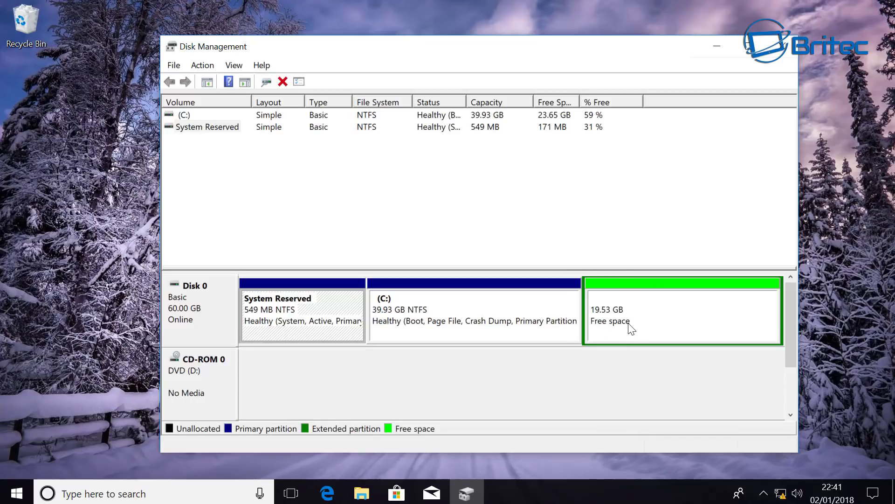
left_click(634, 313)
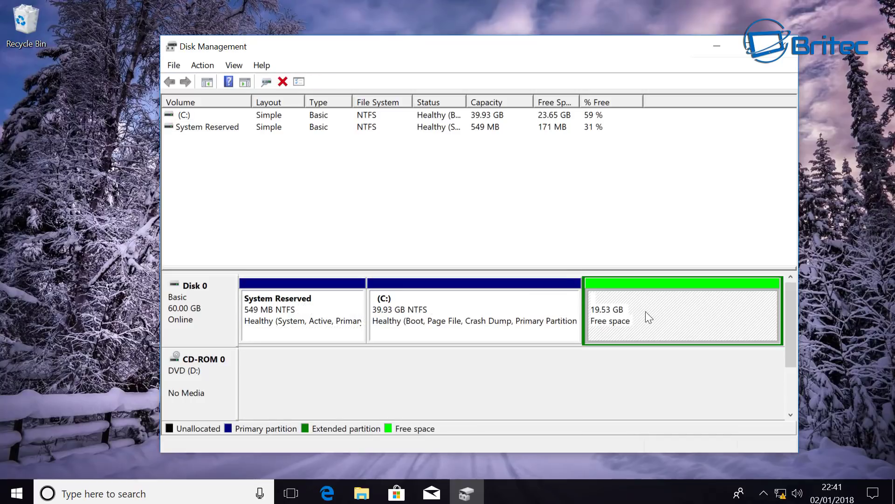
right_click(645, 312)
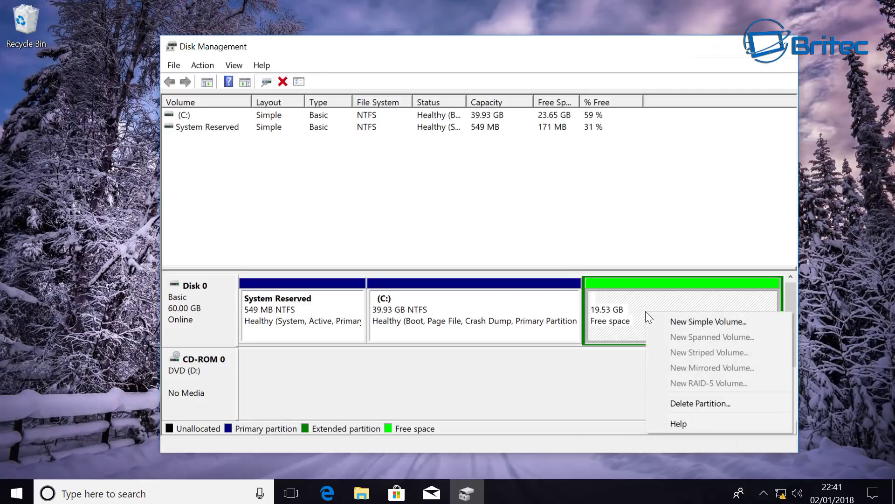
left_click(696, 403)
left_click(508, 341)
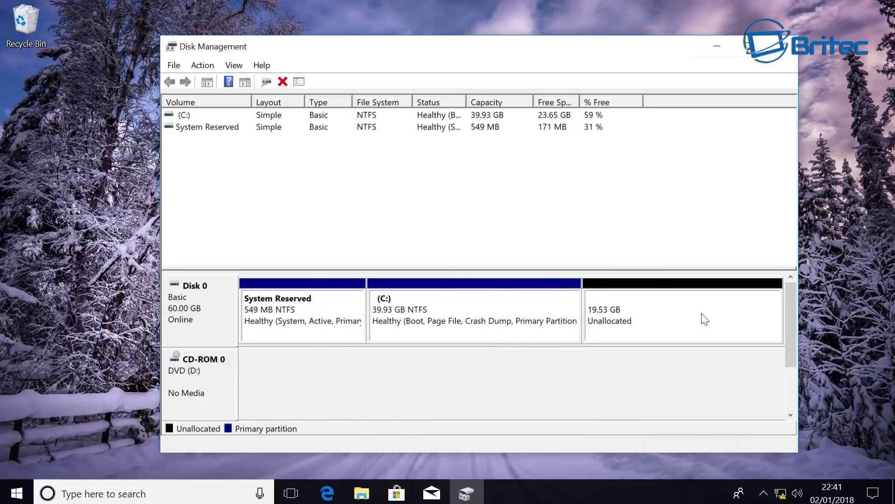
left_click(679, 323)
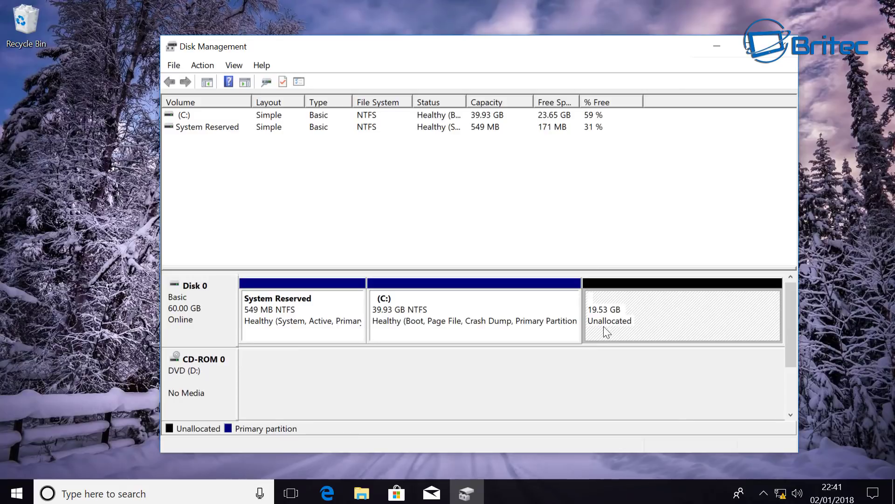
left_click(518, 322)
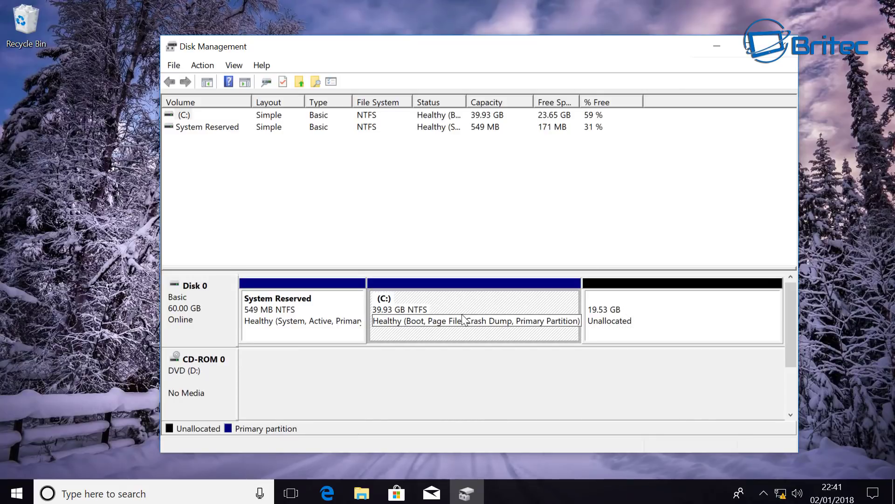
Step: Extend C: with all 19999 MB of unallocated space, bringing it to 59.46 GB
right_click(484, 307)
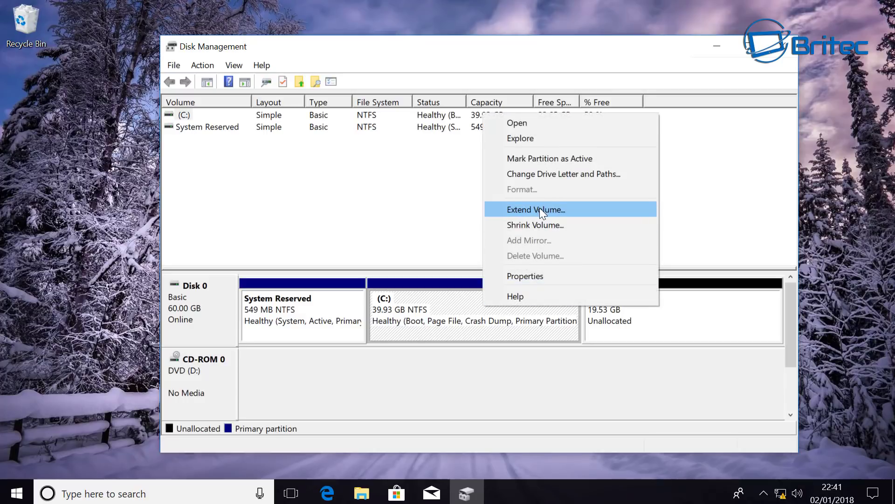
left_click(416, 326)
right_click(421, 315)
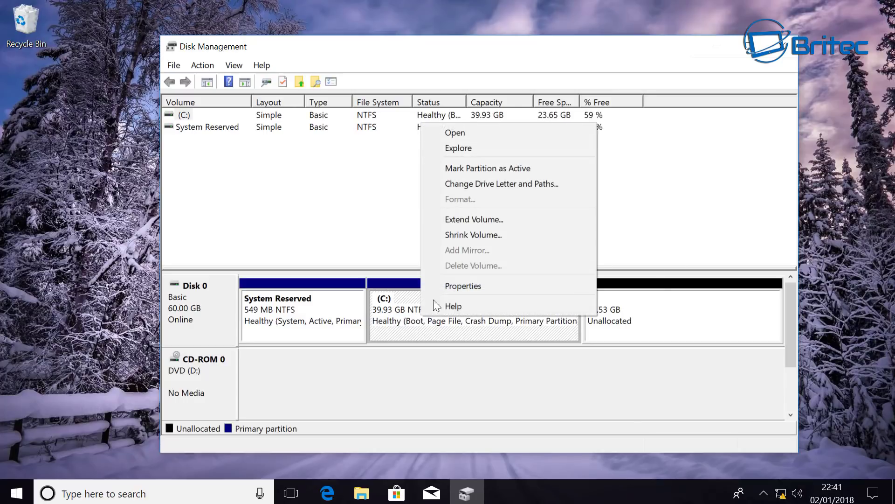
left_click(476, 219)
left_click(437, 377)
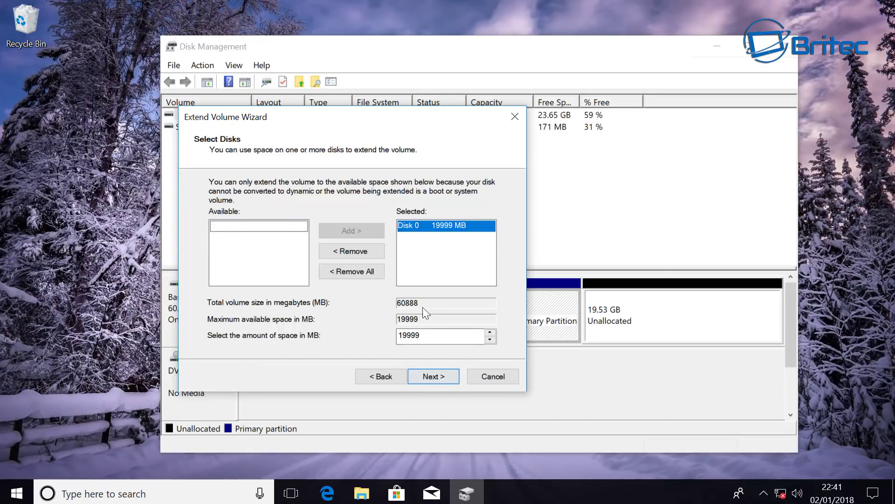
left_click(436, 376)
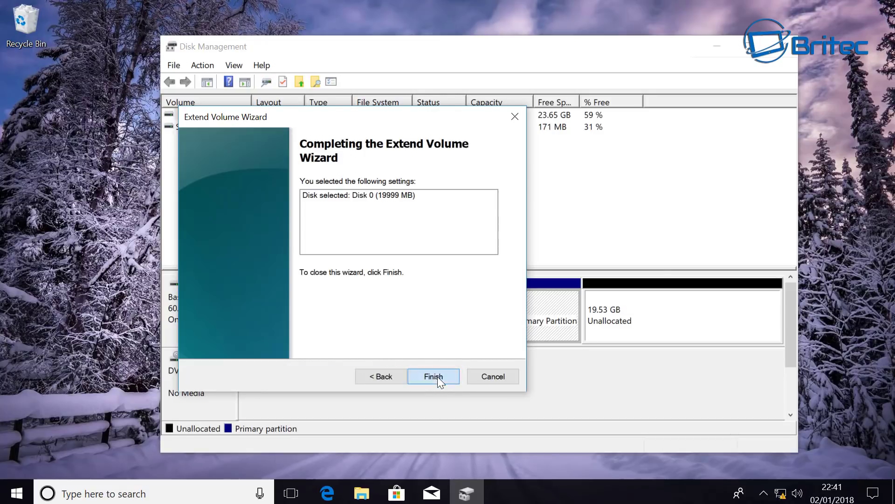
left_click(438, 377)
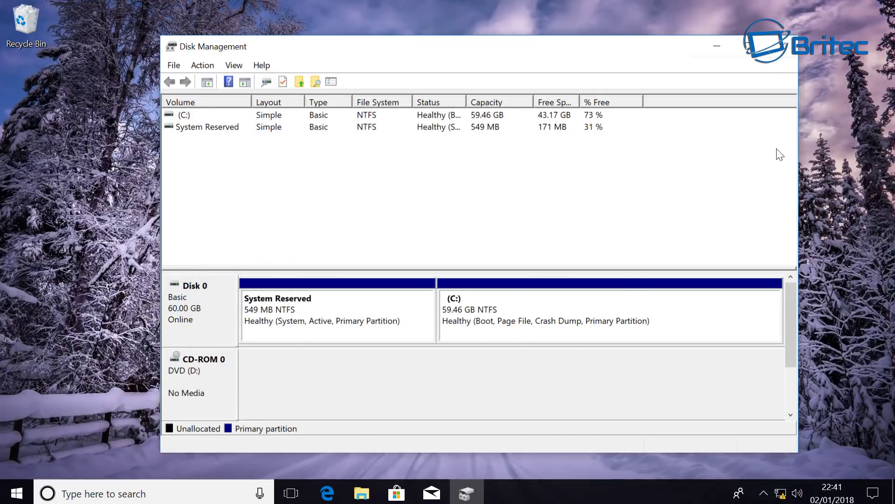
Step: Close Disk Management and launch the PAssist_Std installer with English as setup language
left_click(783, 46)
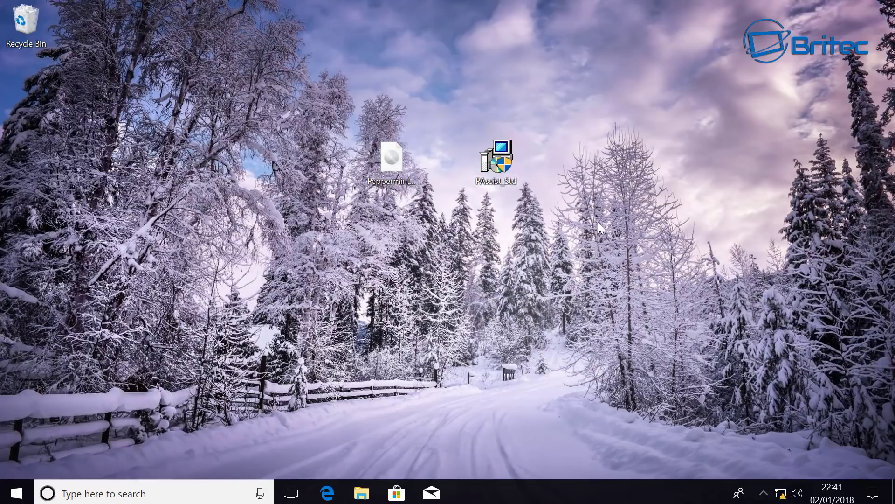
double_click(499, 161)
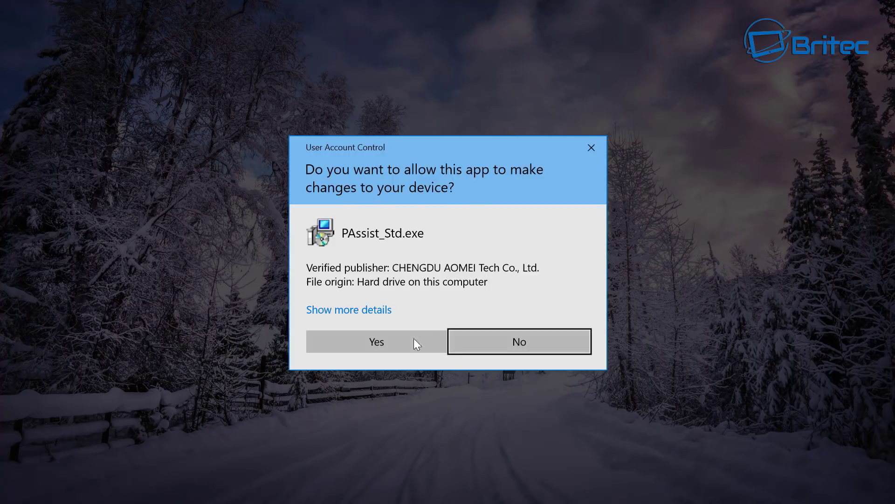
left_click(414, 344)
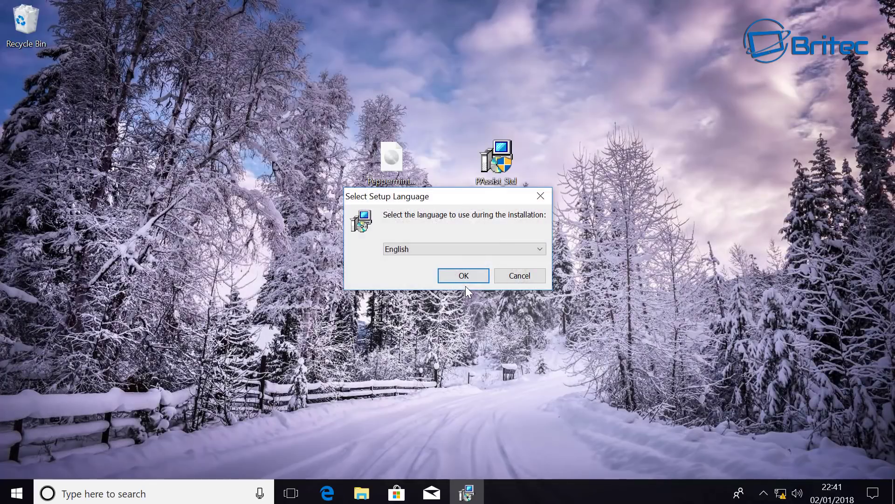
left_click(465, 276)
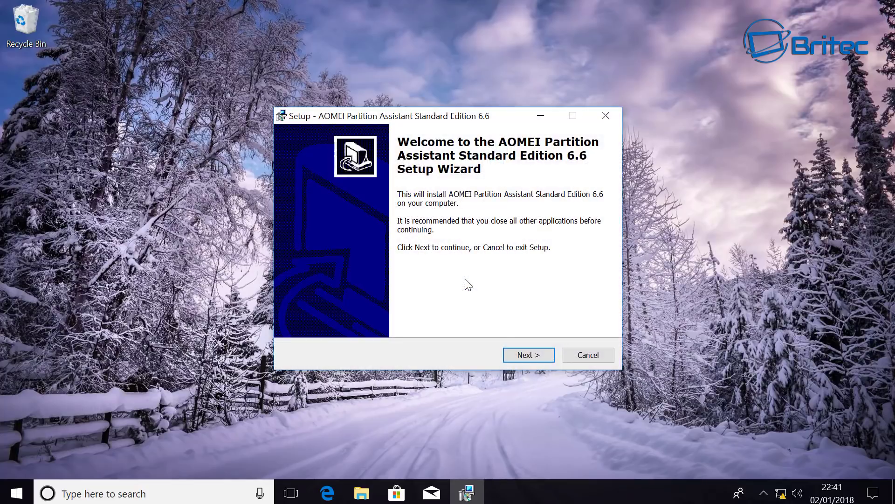
Step: Accept the license, install Partition Assistant with default settings, and launch it
left_click(537, 358)
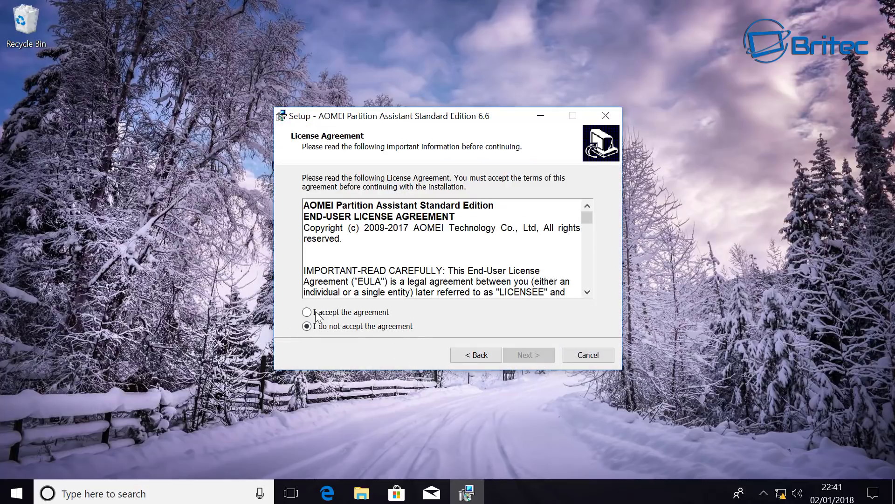
left_click(316, 313)
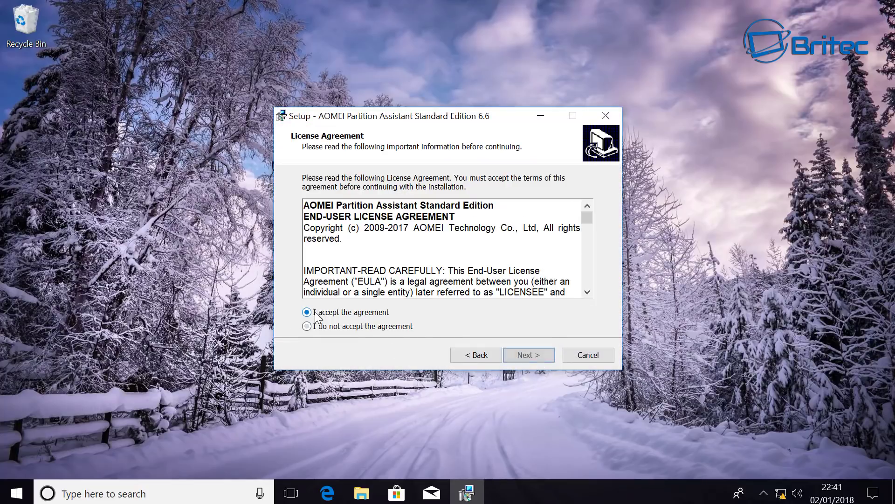
left_click(526, 356)
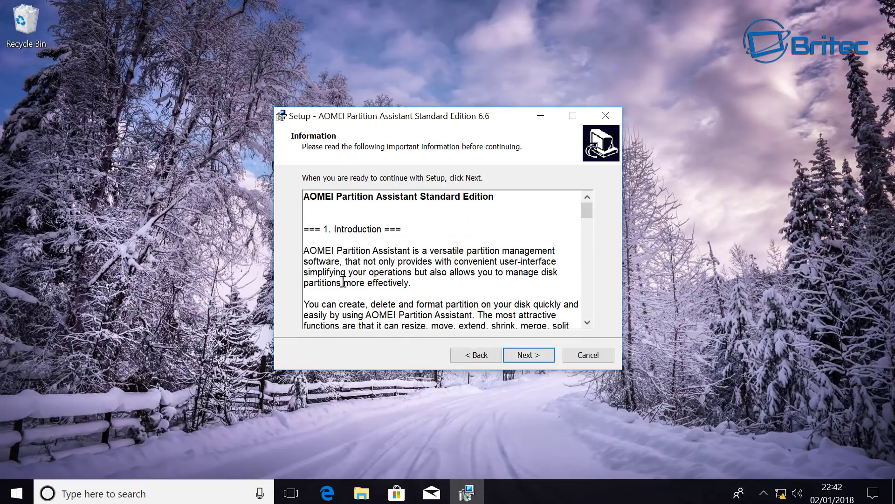
left_click(529, 357)
left_click(531, 359)
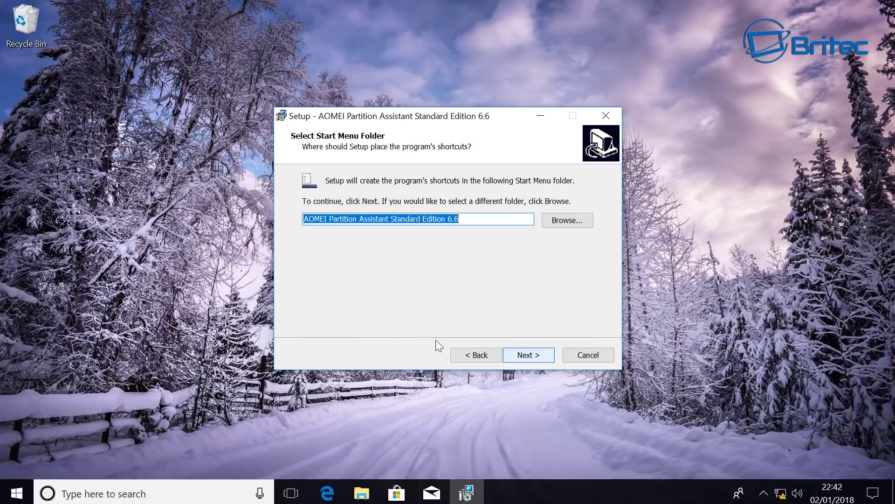
left_click(536, 356)
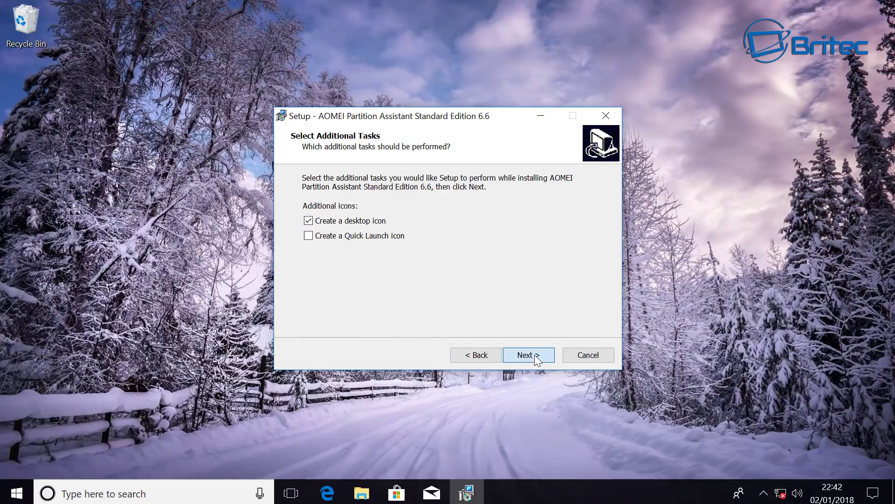
left_click(535, 356)
left_click(534, 355)
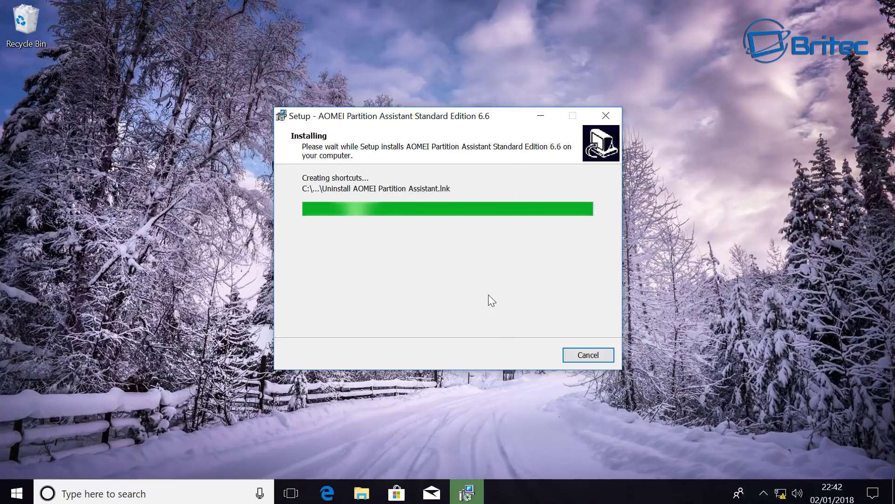
left_click(530, 354)
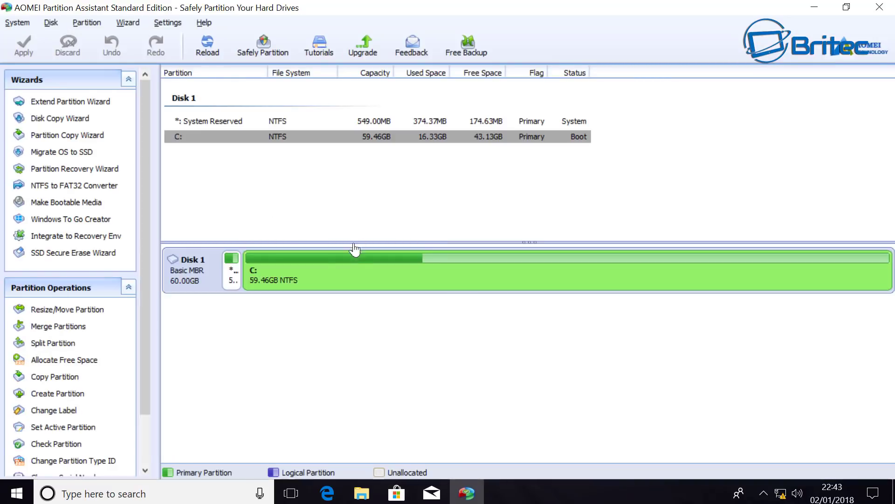
Step: Select Disk 1 as a whole and view its disk-level operations menu
left_click(198, 274)
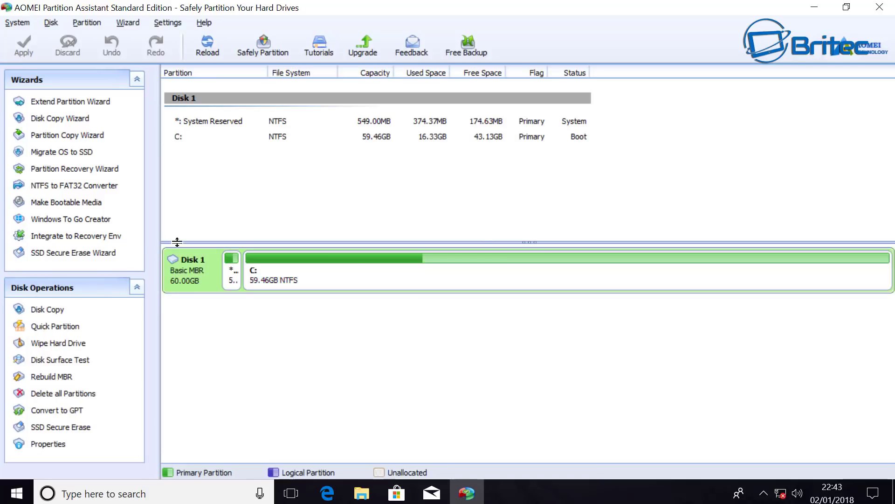
left_click(321, 275)
left_click(183, 267)
right_click(190, 273)
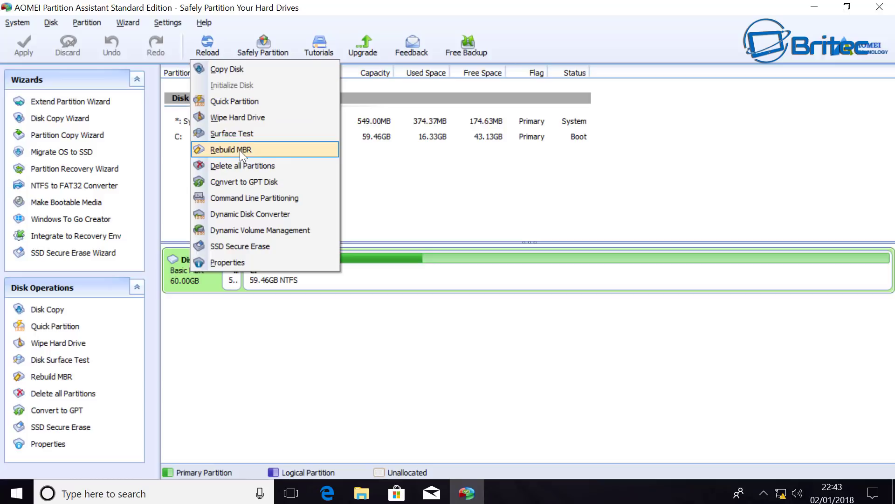
left_click(189, 281)
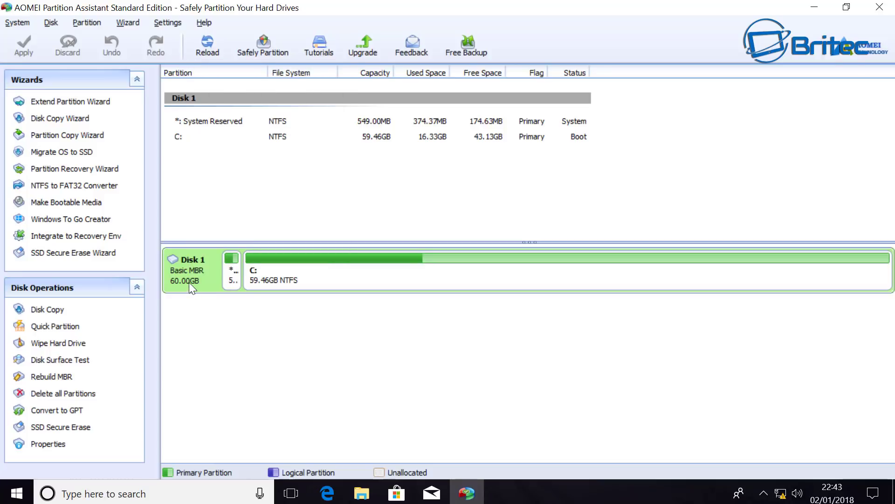
Step: Queue a Rebuild MBR of Disk 1 with type Windows 7/8/10/2011/2012
left_click(53, 376)
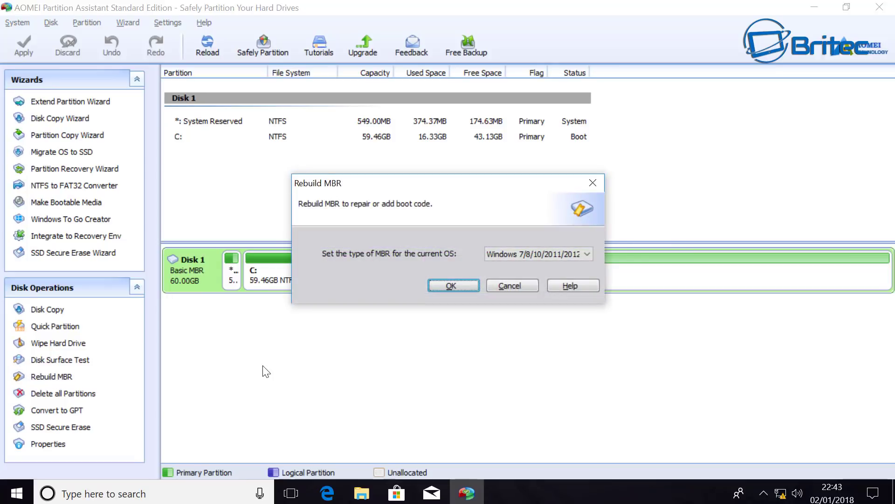
left_click(589, 254)
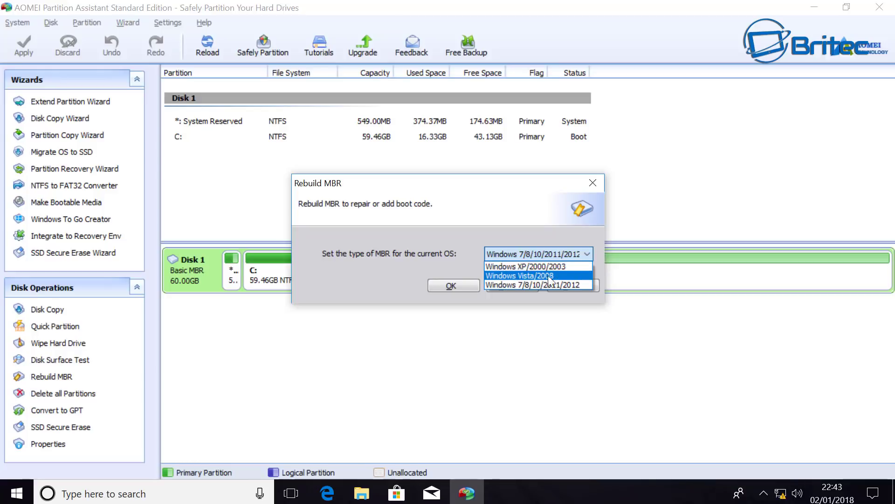
left_click(514, 285)
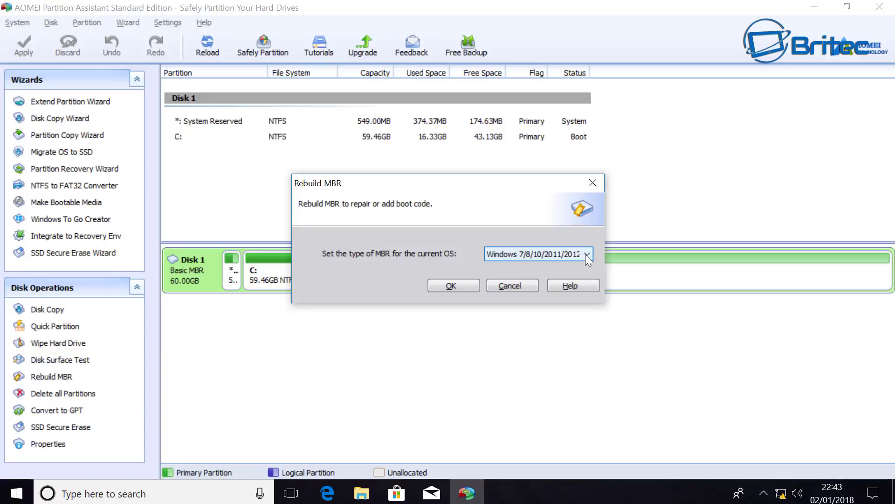
left_click(461, 284)
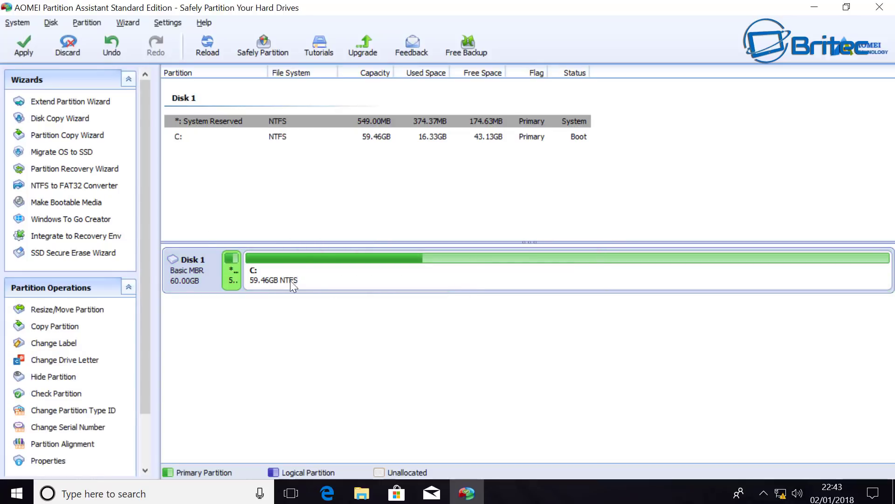
Step: Apply the pending Rebuild MBR operation and acknowledge its successful completion
left_click(23, 52)
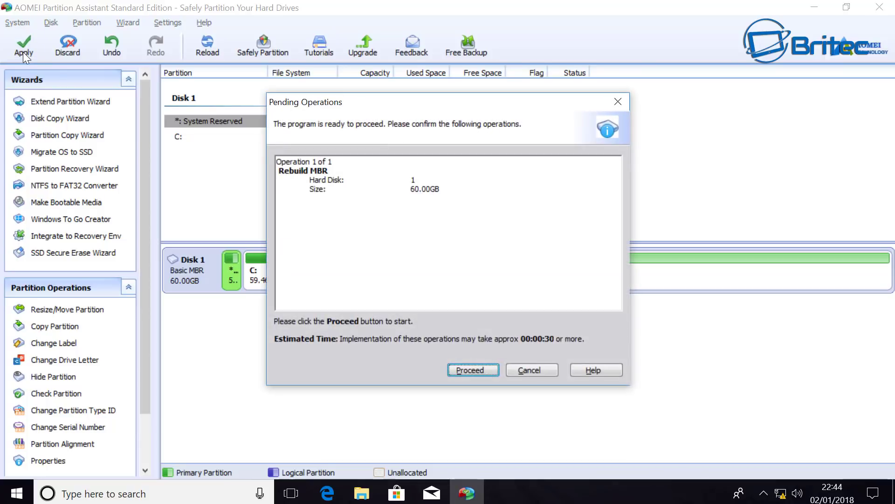
left_click(466, 371)
left_click(436, 278)
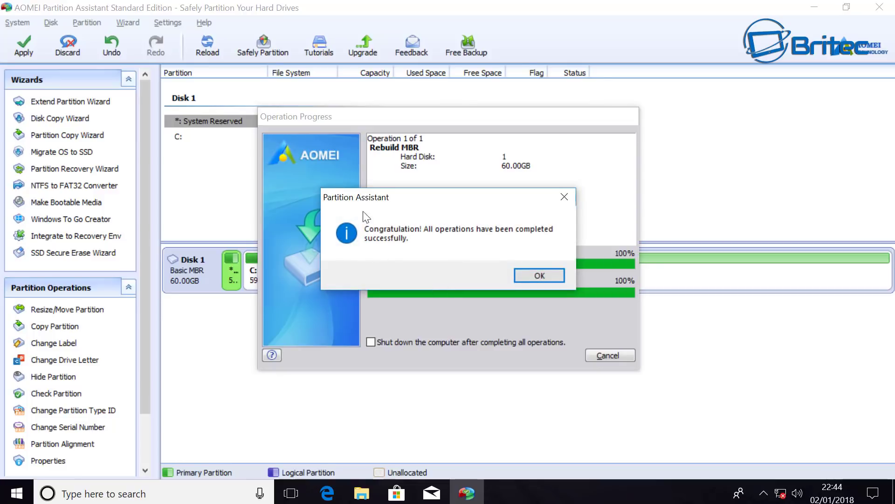
left_click(539, 275)
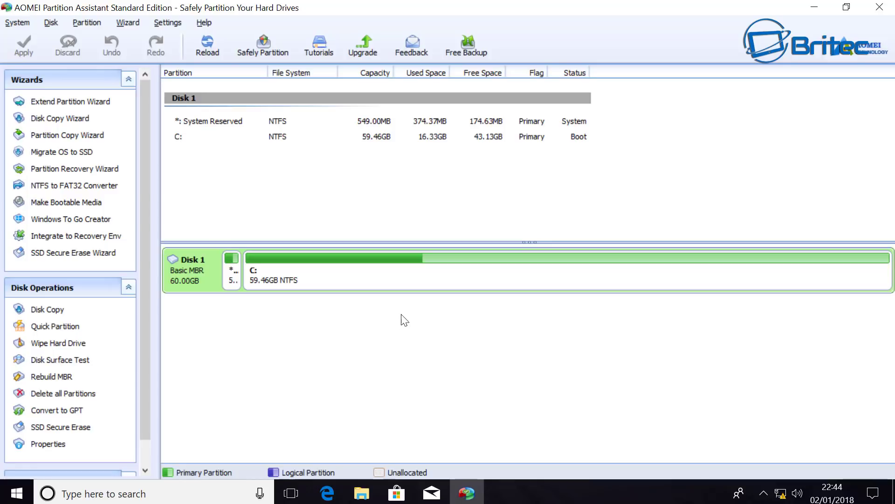
Step: Close Partition Assistant and restart Windows 10 from the Start menu power options
left_click(880, 8)
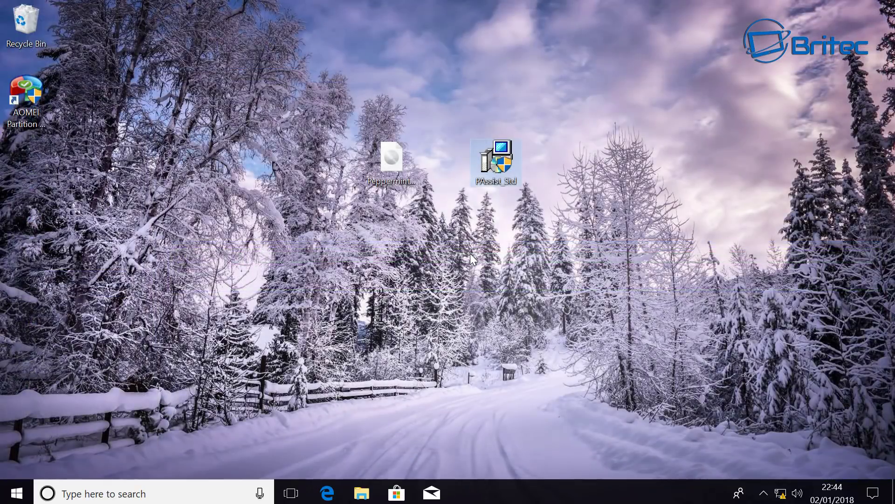
left_click(528, 292)
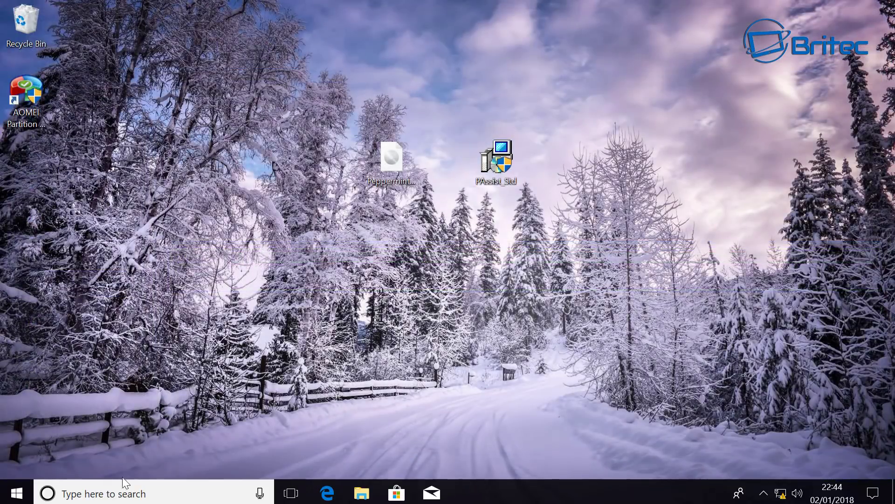
left_click(17, 493)
left_click(21, 469)
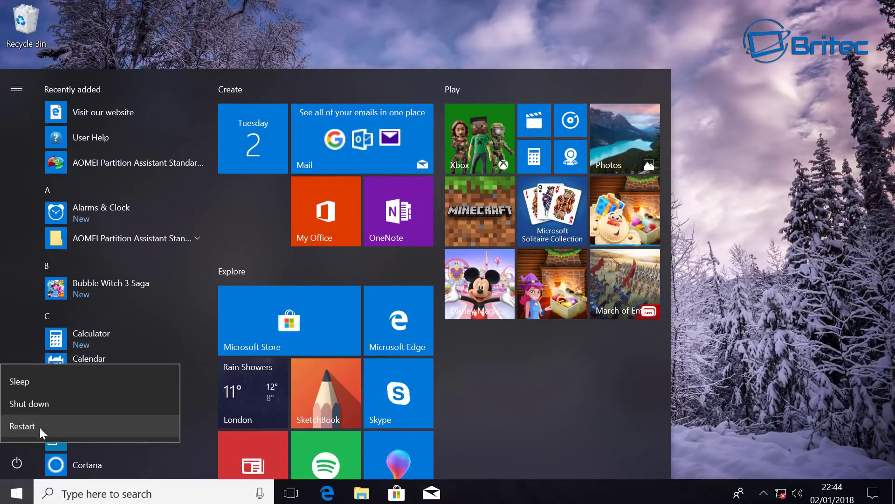
left_click(35, 426)
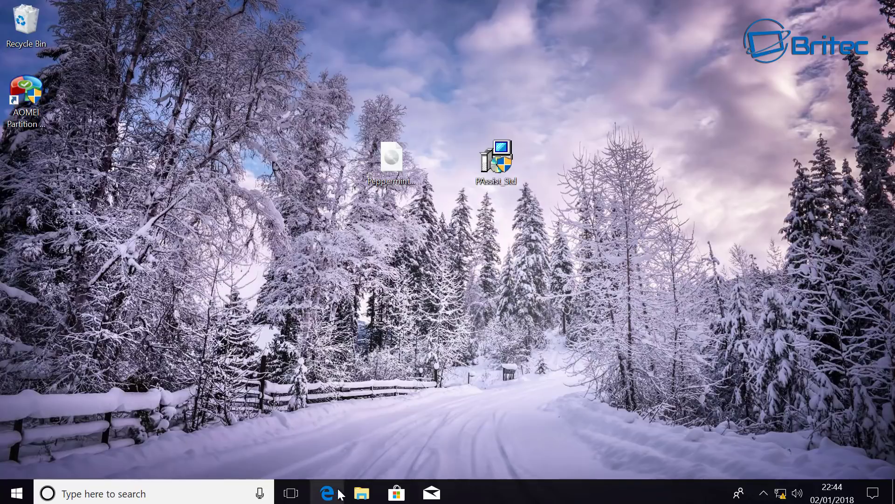
left_click(362, 493)
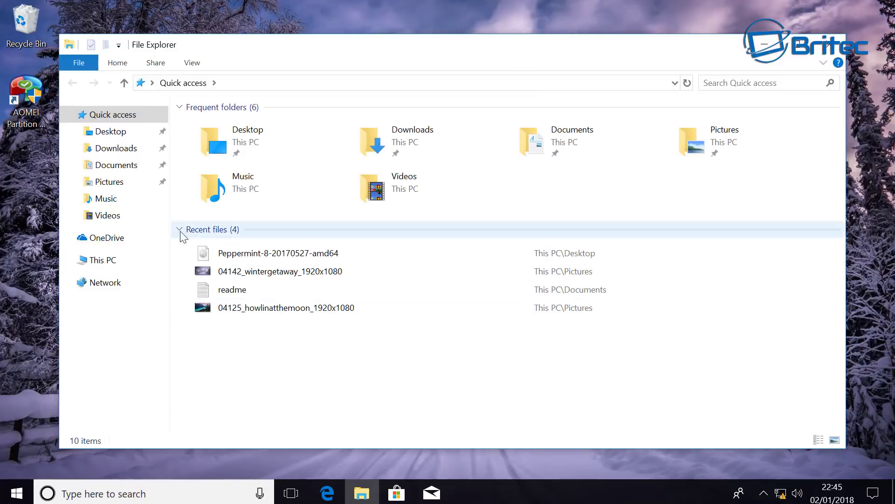
left_click(106, 259)
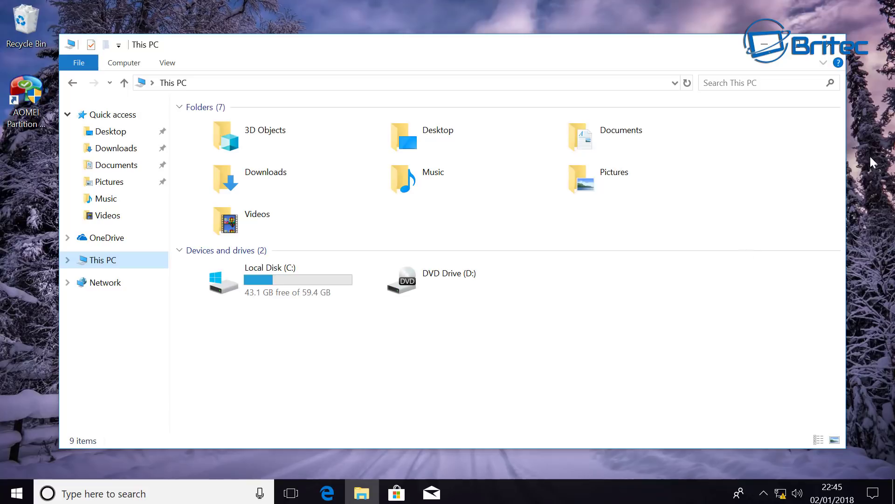
left_click(835, 43)
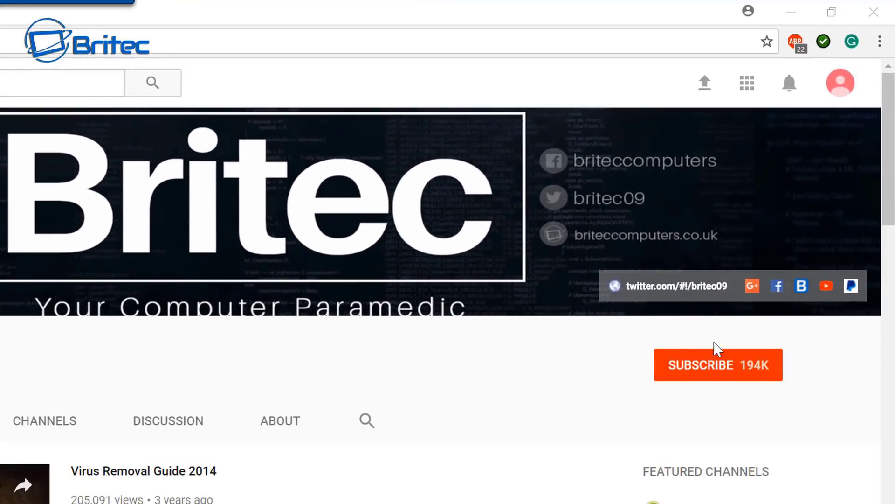
Step: Subscribe to the Britec channel and enable notifications for every new video
left_click(711, 369)
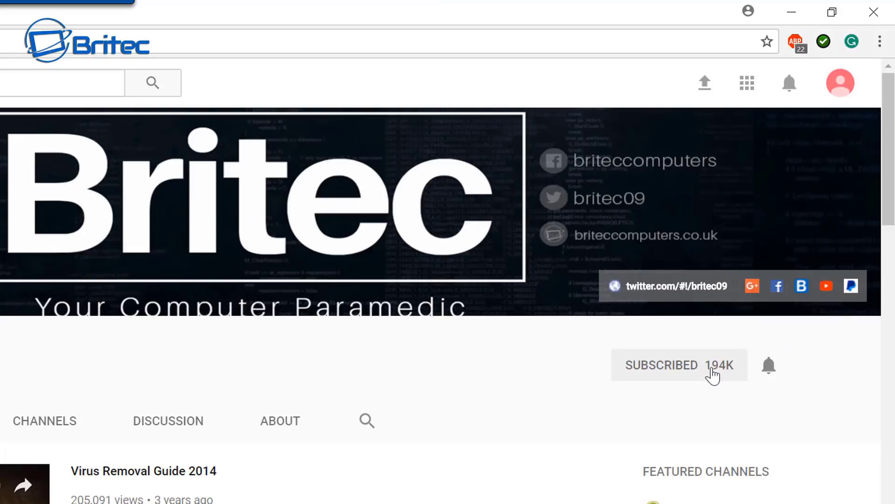
left_click(769, 369)
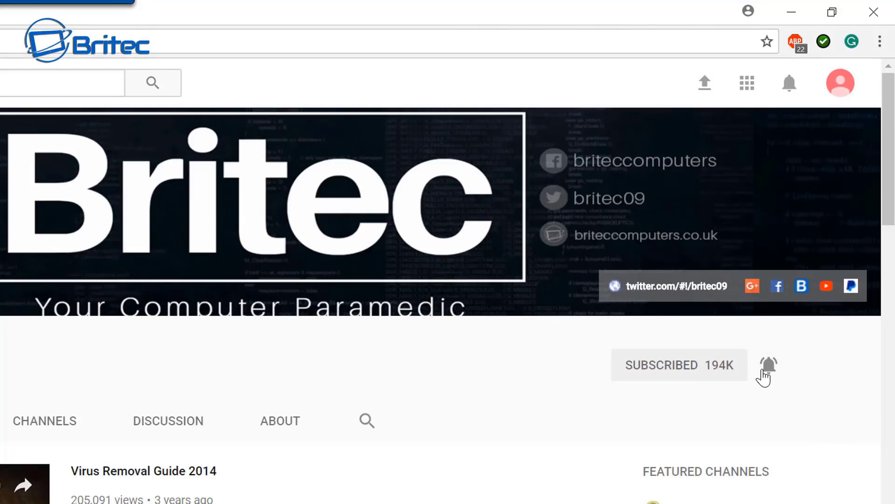